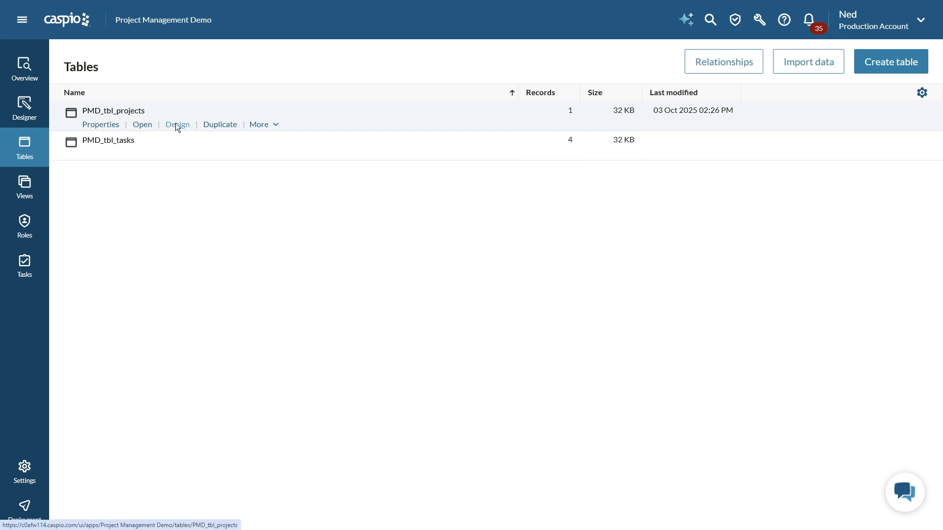
# - Review the field design and the records of the PMD_tbl_projects table
pyautogui.click(177, 125)
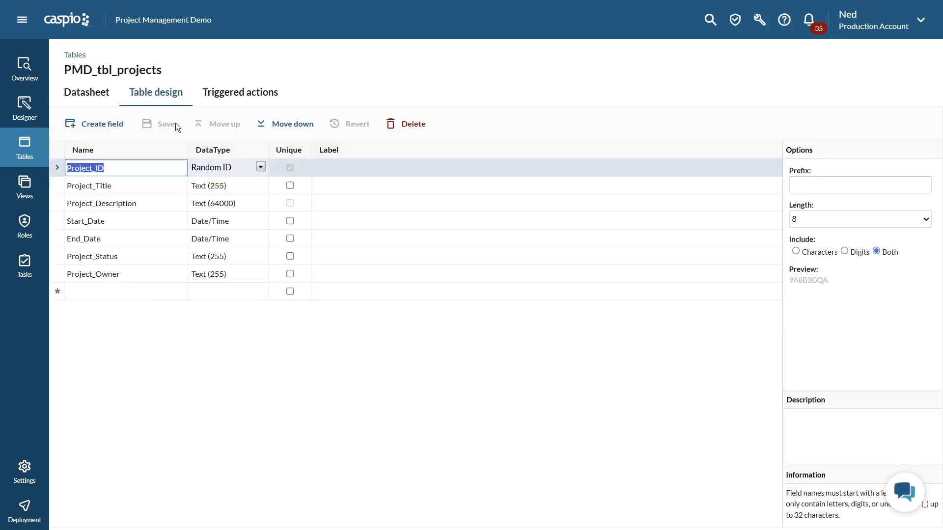
pyautogui.click(127, 168)
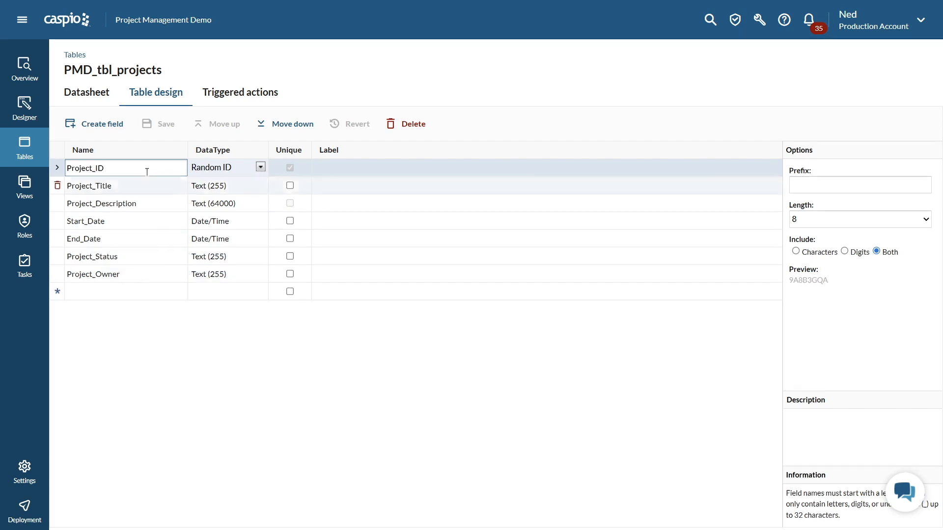
pyautogui.click(100, 97)
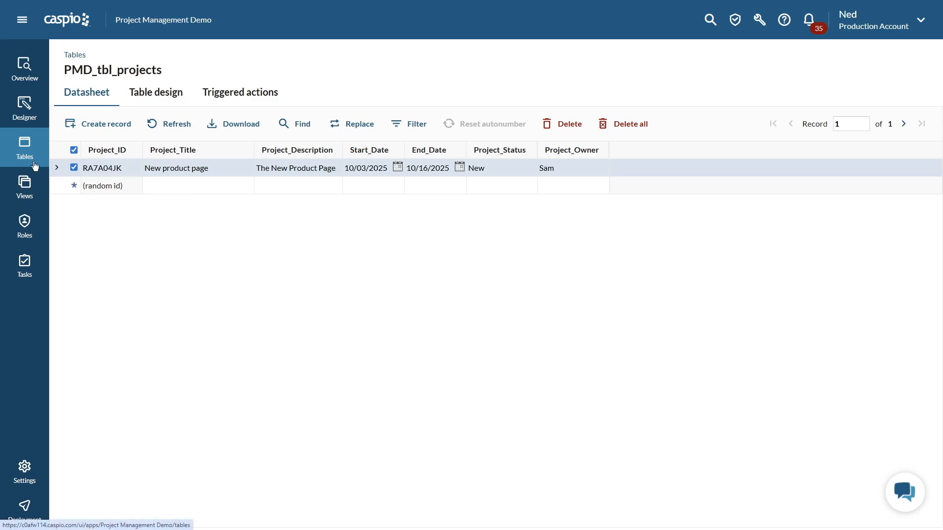
# - Review the field design and the records of the PMD_tbl_tasks table
pyautogui.click(32, 163)
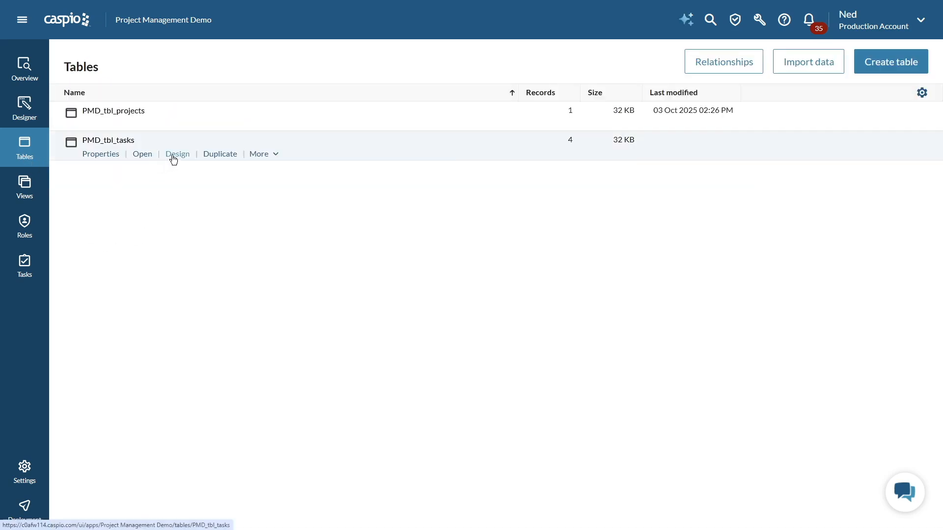
pyautogui.click(171, 155)
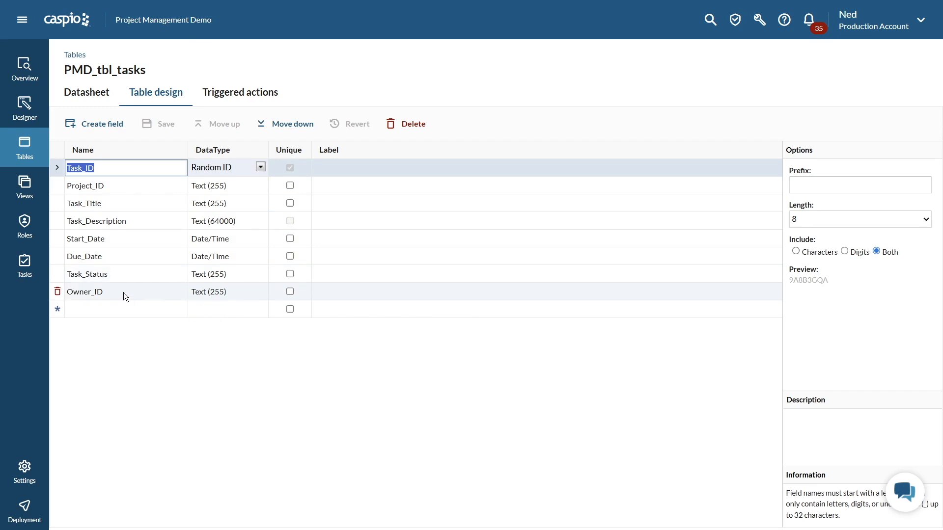
pyautogui.click(95, 101)
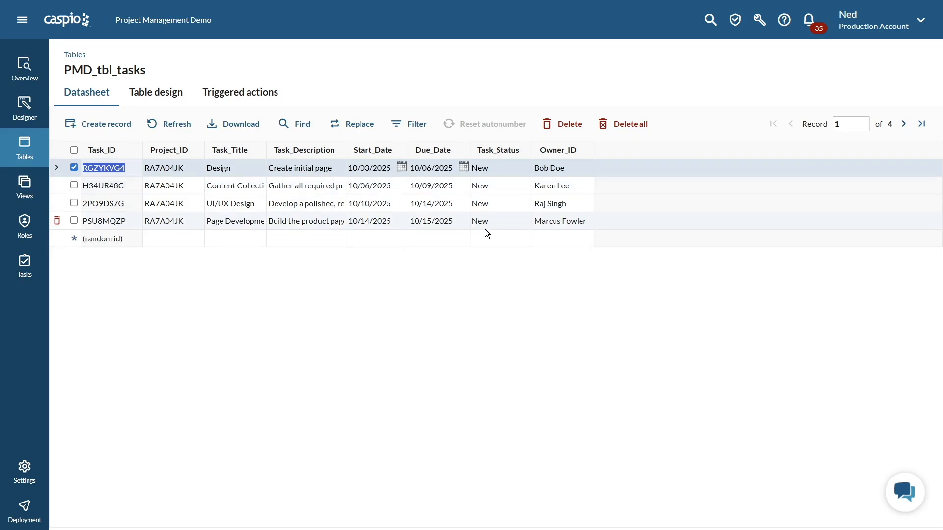
# - Create a new triggered action on PMD_tbl_projects that runs only on the update data event
pyautogui.click(33, 143)
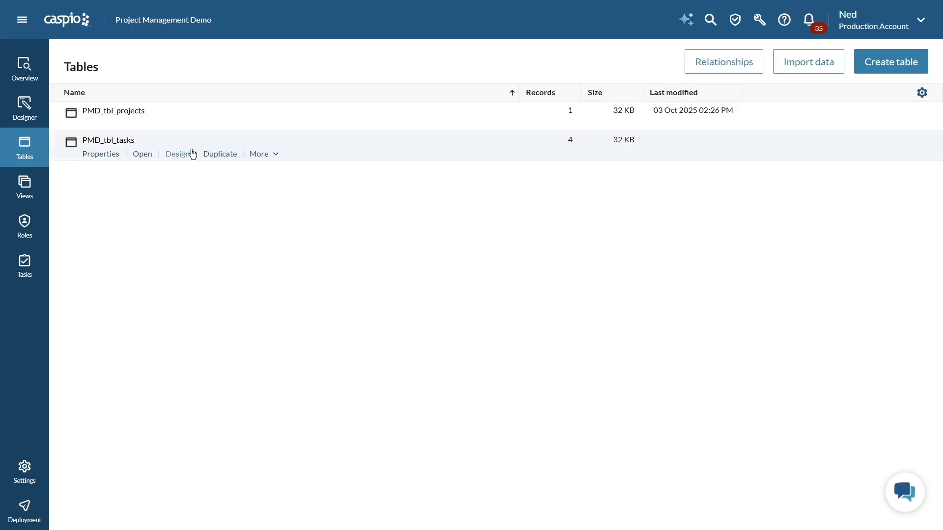
pyautogui.click(259, 125)
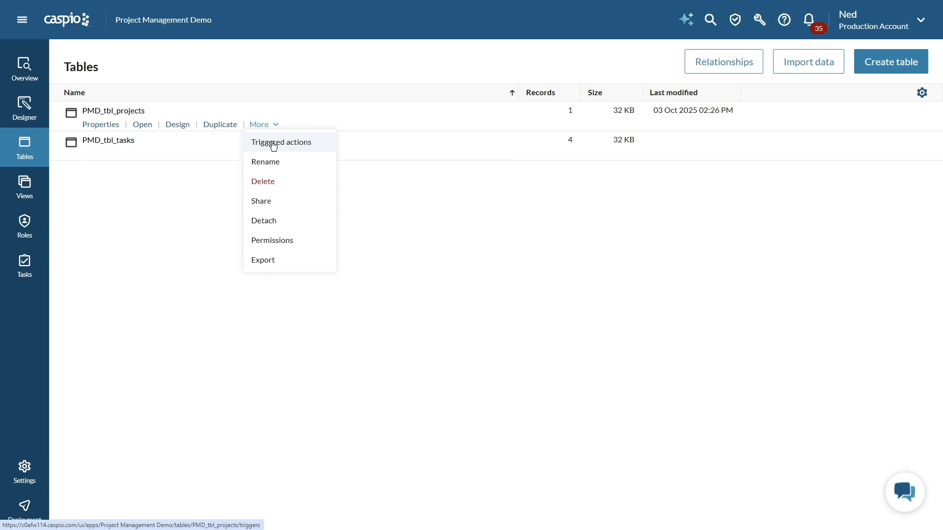
pyautogui.click(274, 145)
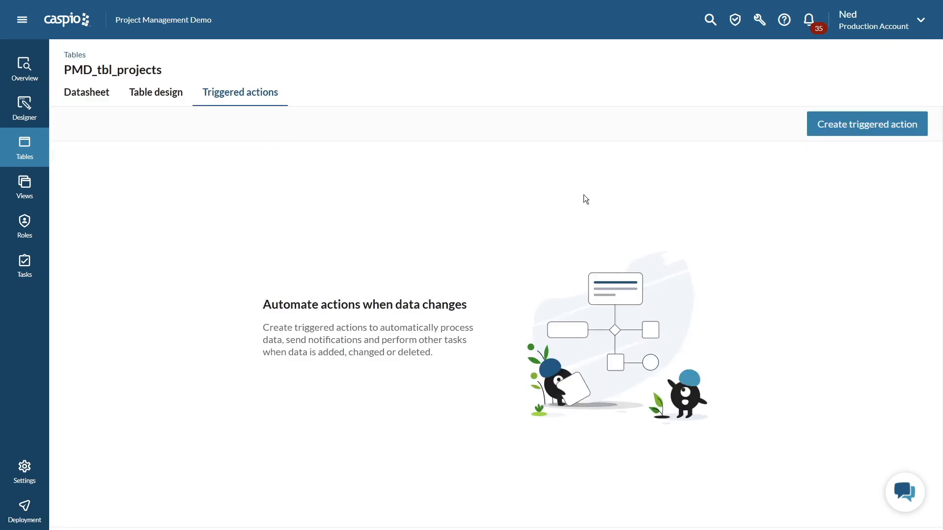
pyautogui.click(847, 128)
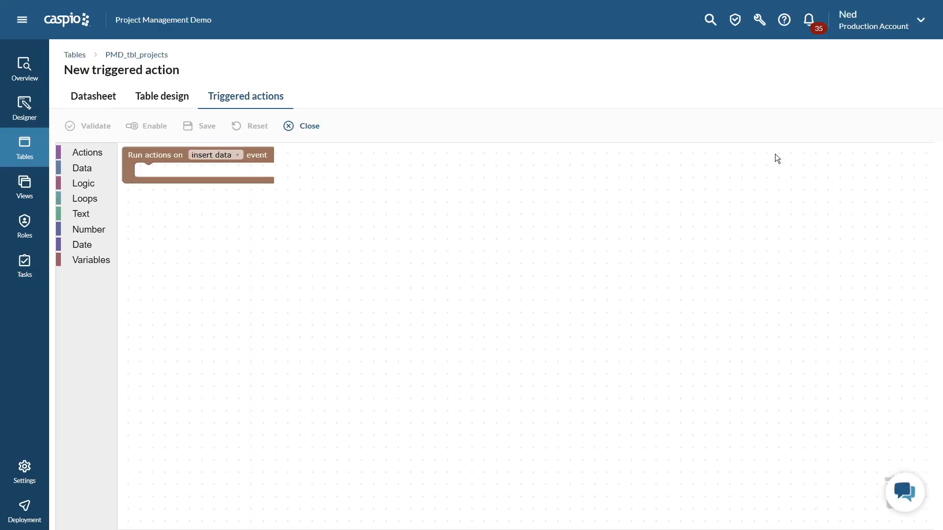
pyautogui.click(212, 154)
pyautogui.click(211, 178)
pyautogui.click(212, 169)
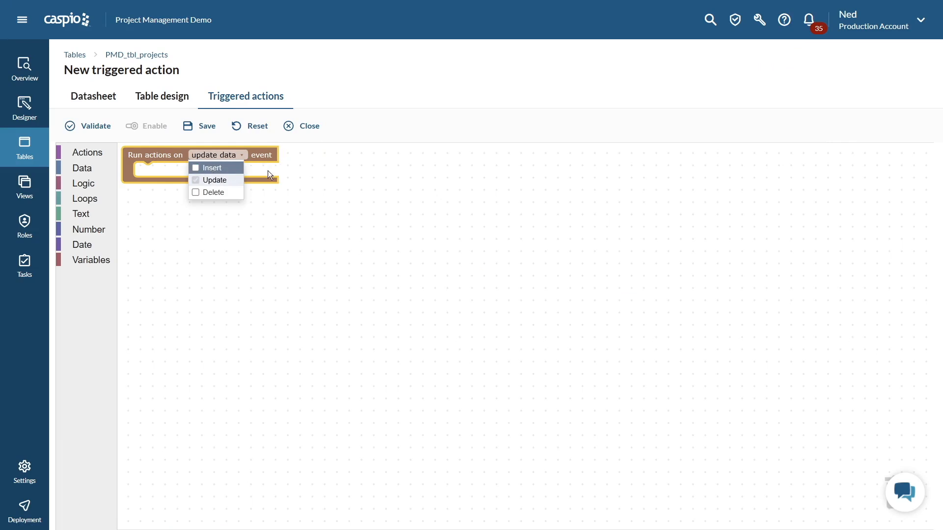
pyautogui.click(353, 186)
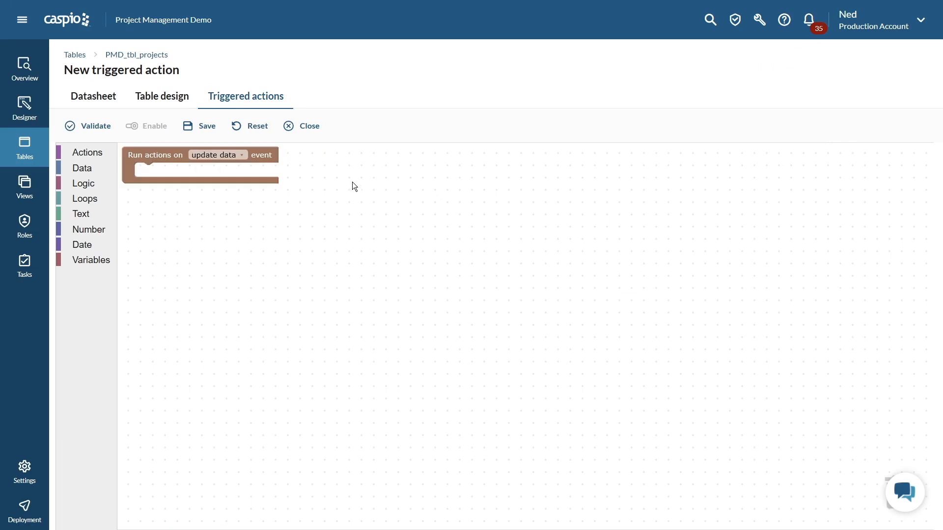
# - Add an UPDATE block inside the event block and target it at the PMD_tbl_tasks table
pyautogui.click(93, 155)
pyautogui.moveTo(174, 265); pyautogui.dragTo(172, 171)
pyautogui.click(259, 171)
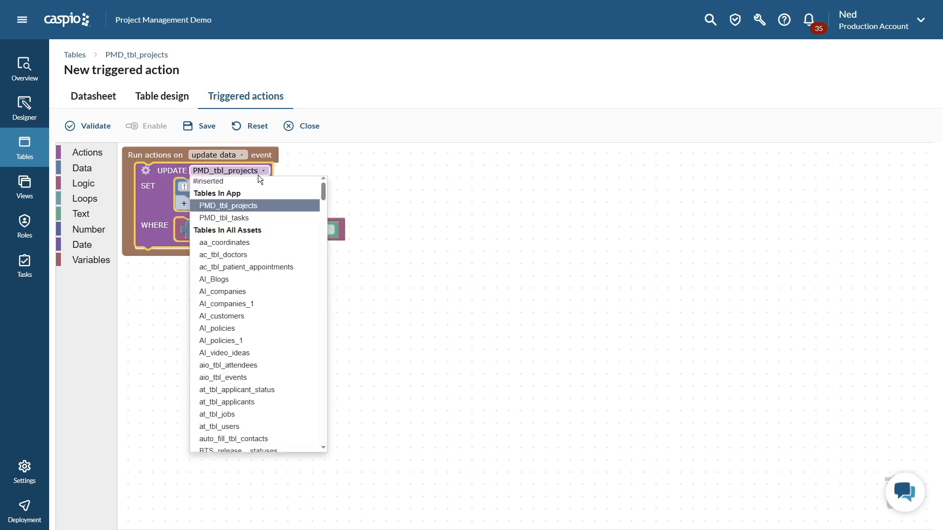
pyautogui.click(253, 217)
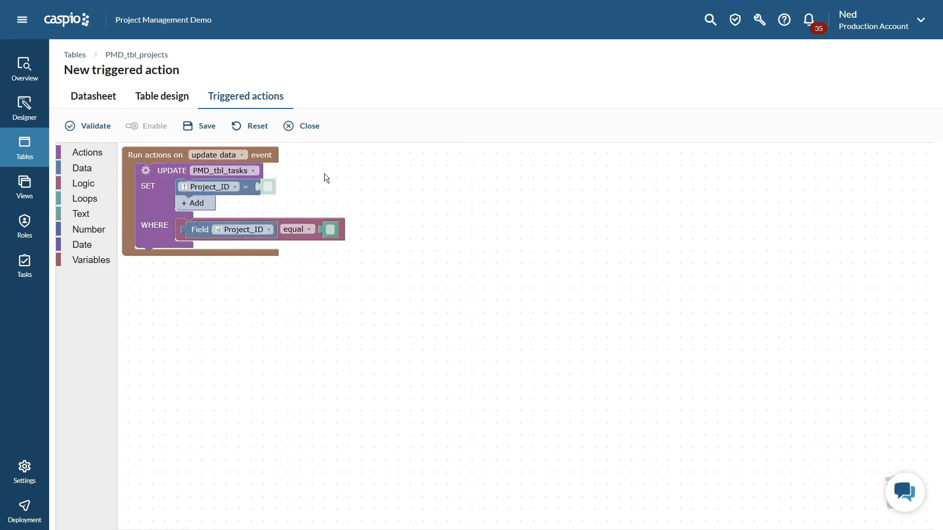
# - Make the UPDATE block set the Task_Status field to Canceled
pyautogui.click(213, 187)
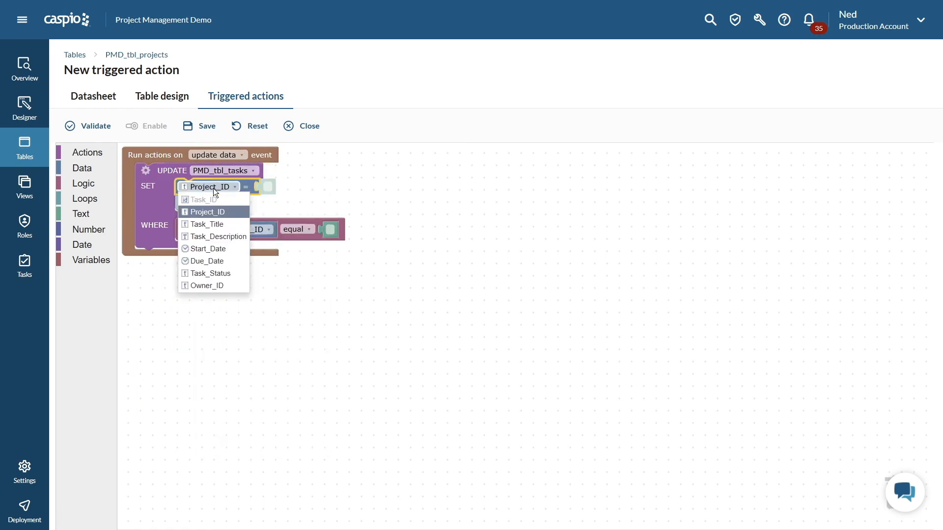
pyautogui.click(211, 275)
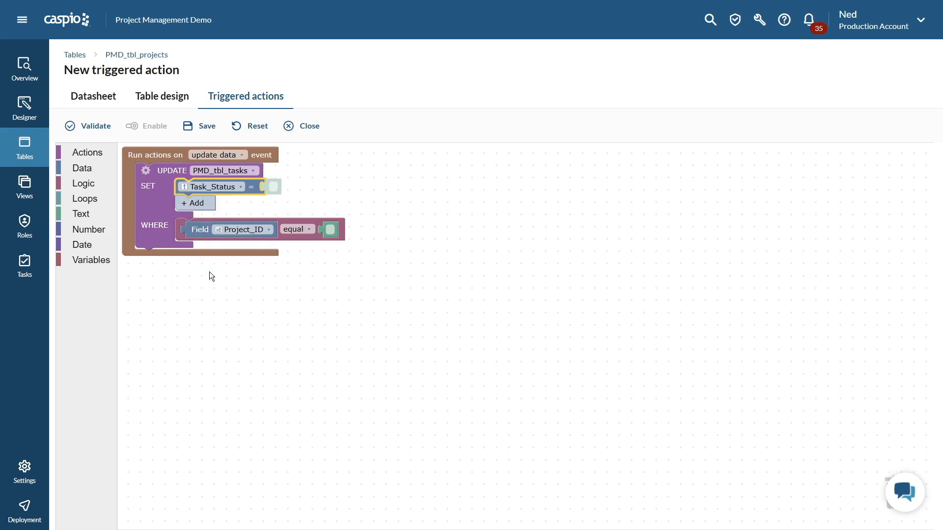
pyautogui.write('Canceled')
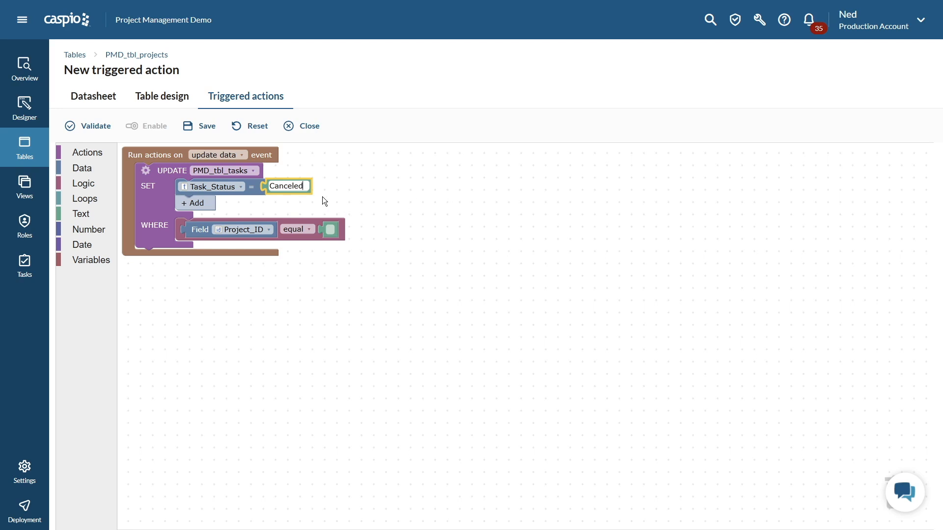
# - Add an inner join with #inserted to the UPDATE block, matching #inserted.Project_ID to PMD_tbl_tasks.Project_ID
pyautogui.click(148, 173)
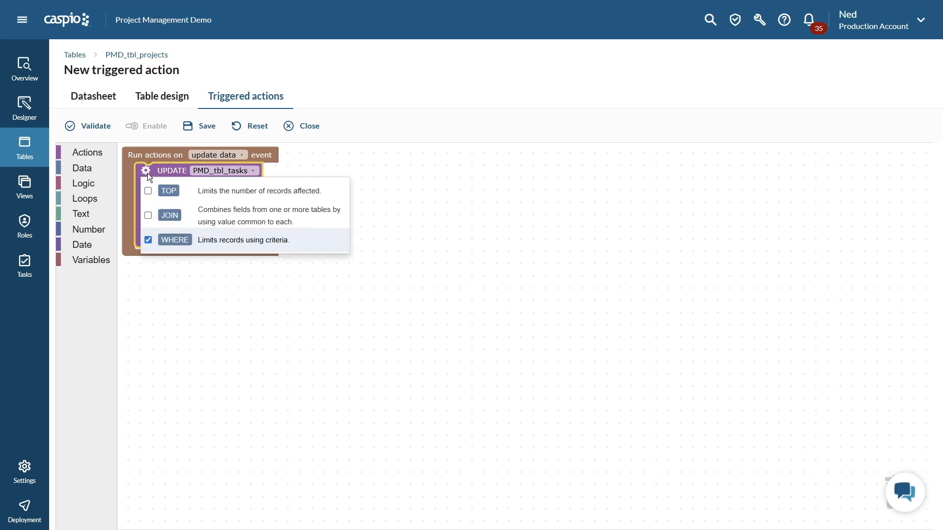
pyautogui.click(148, 215)
pyautogui.click(462, 188)
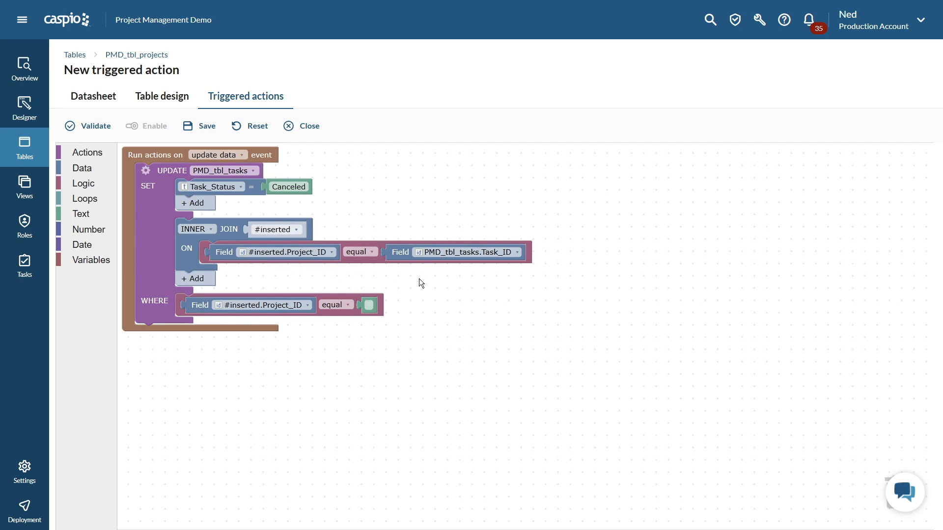
pyautogui.click(455, 253)
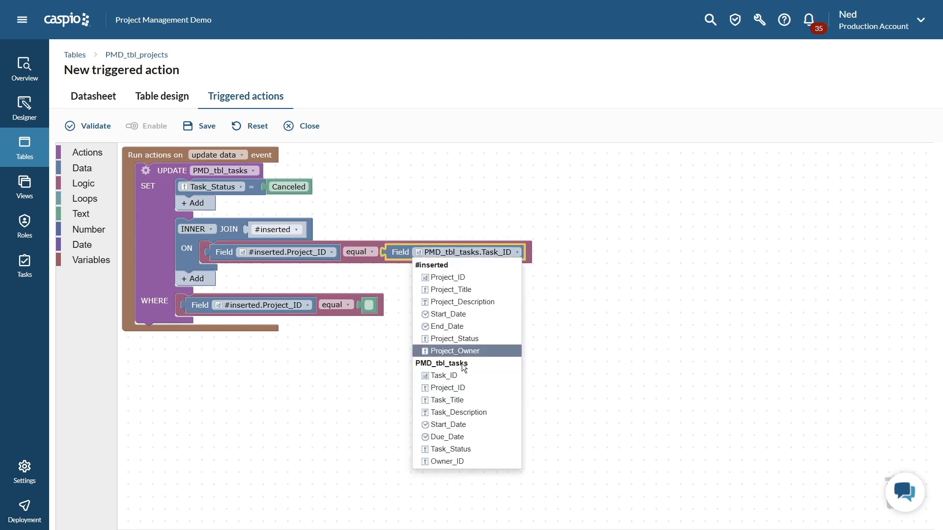
pyautogui.click(461, 388)
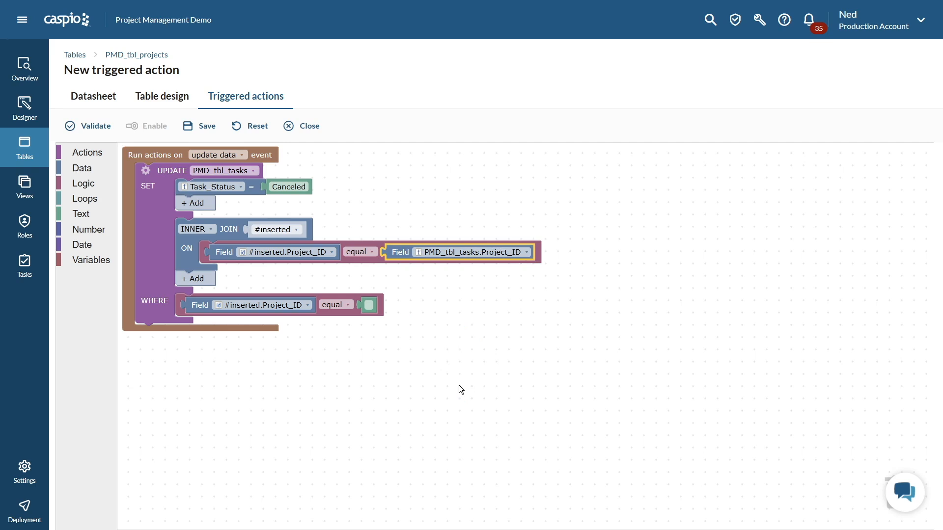
# - Set the WHERE condition to #inserted.Project_Status equal to Canceled
pyautogui.click(299, 310)
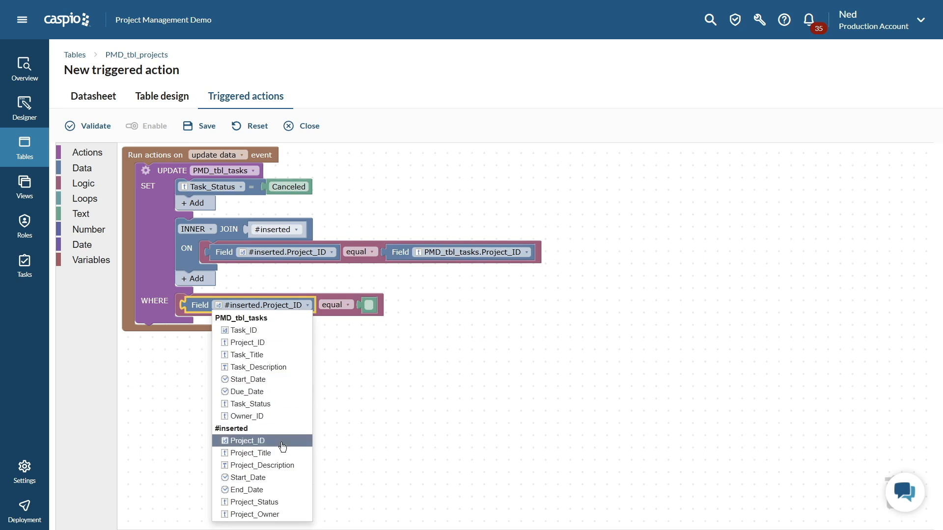
pyautogui.click(290, 502)
pyautogui.click(384, 305)
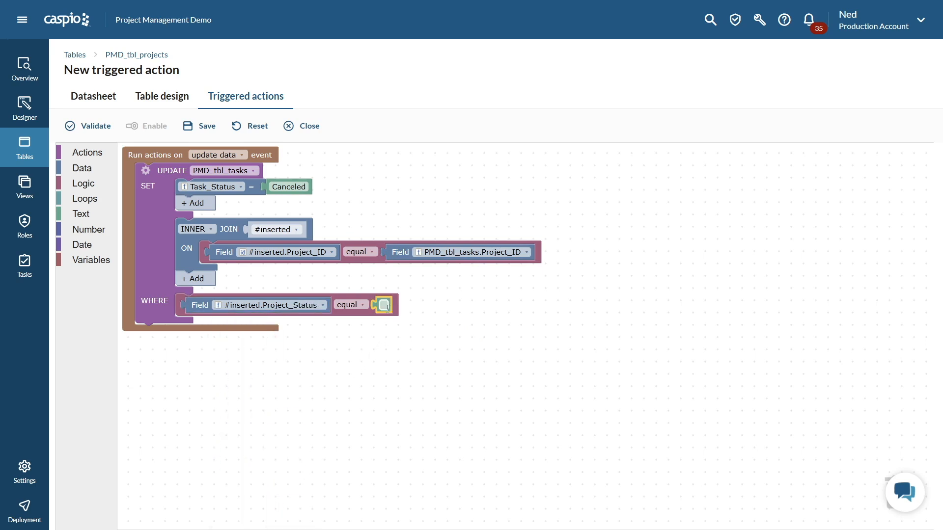
pyautogui.write('Canceled')
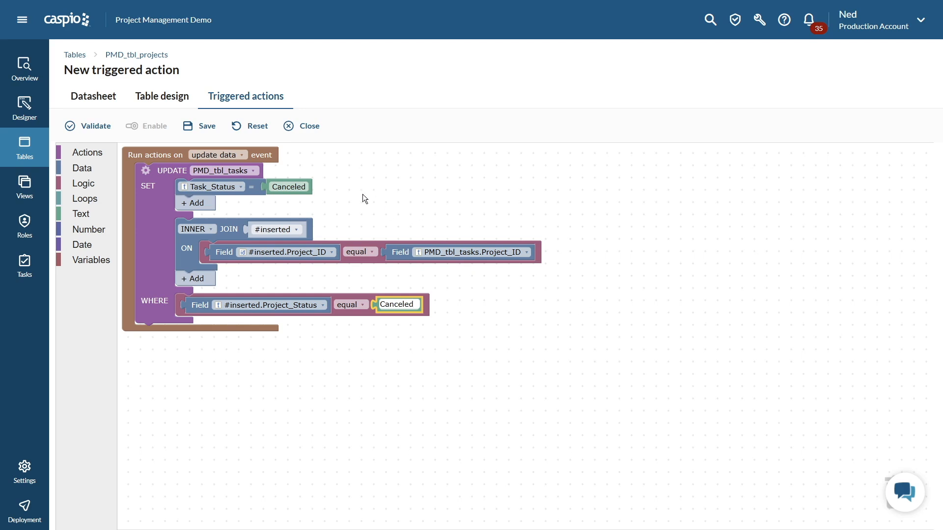
# - Save and enable the triggered action under the name "Update Task Status"
pyautogui.click(213, 130)
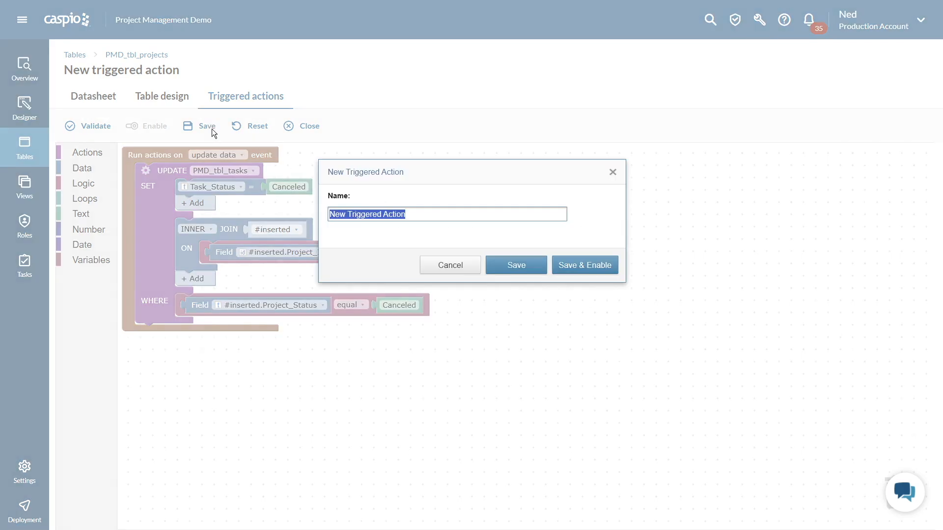
pyautogui.write('Update Task Statu')
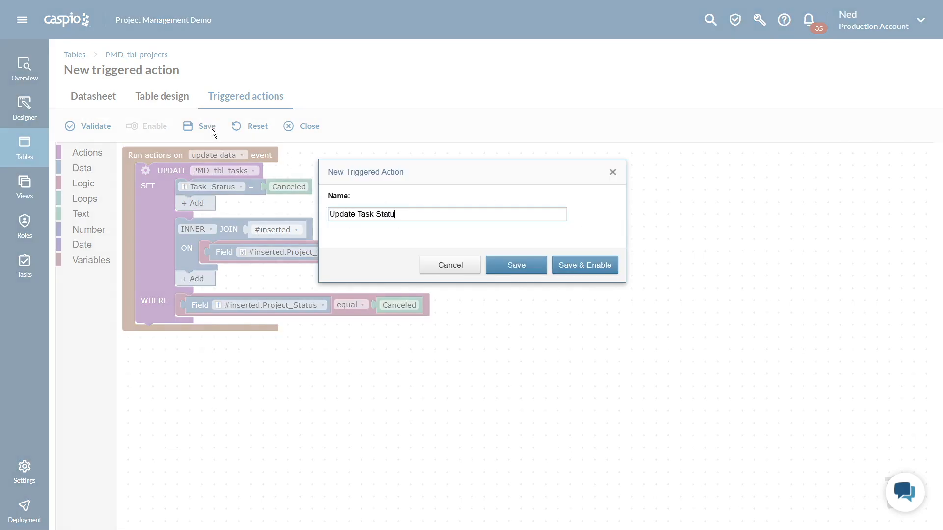
pyautogui.write('s')
pyautogui.click(574, 270)
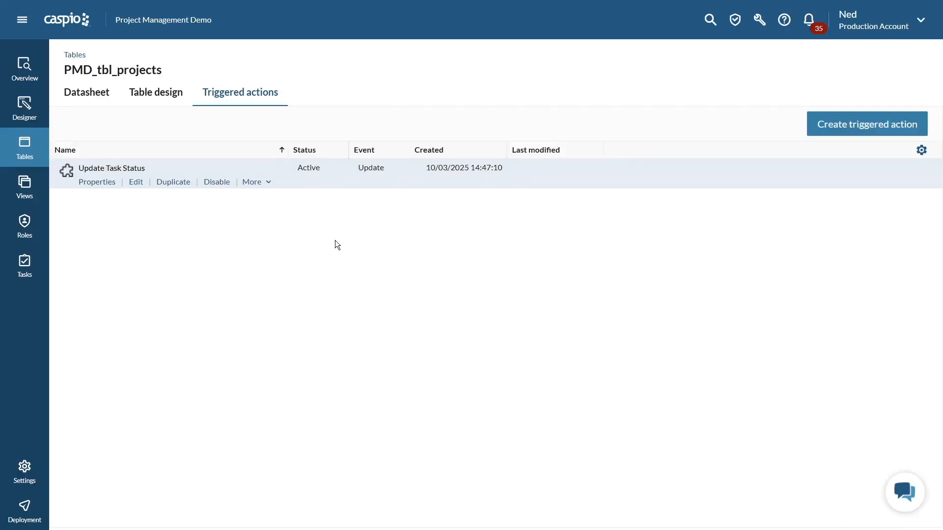
# - Change the Project_Status of the "New product page" record in PMD_tbl_projects to Canceled and commit the edit
pyautogui.click(28, 155)
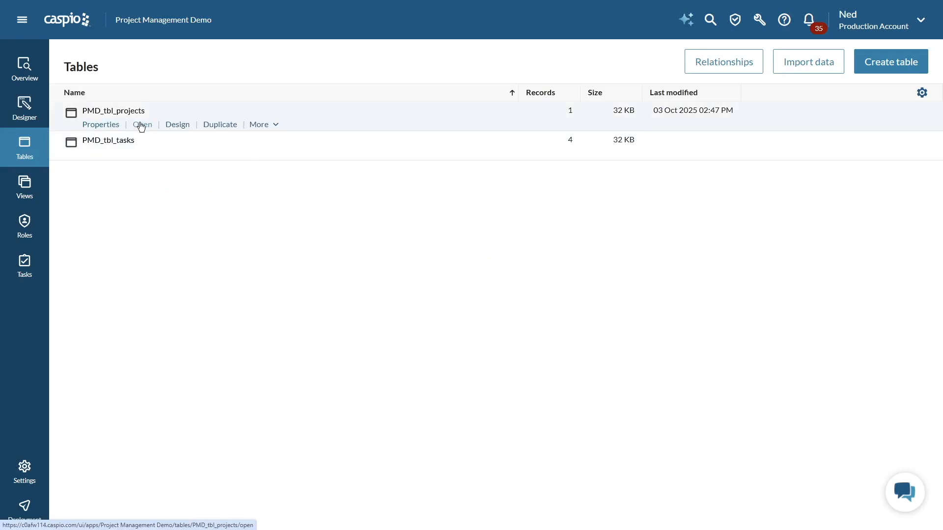
pyautogui.click(141, 125)
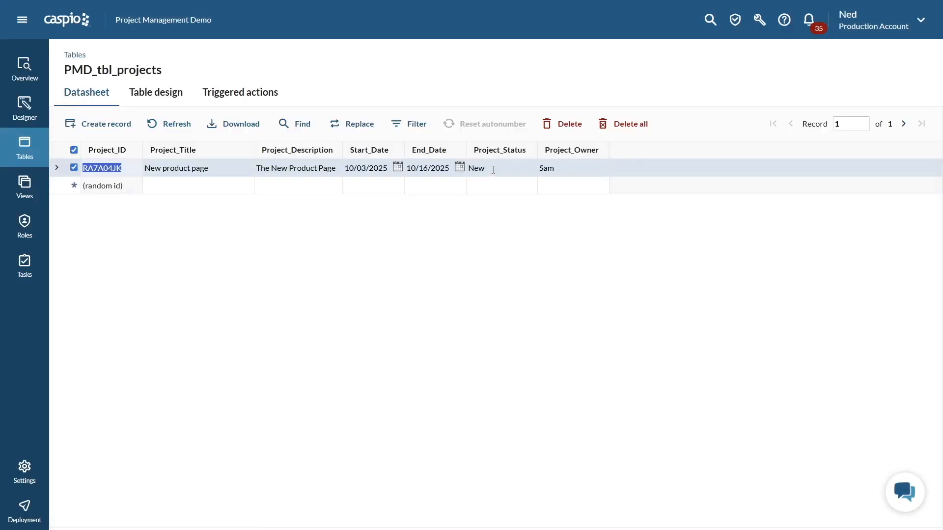
pyautogui.click(470, 169)
pyautogui.doubleClick(470, 169)
pyautogui.write('nceled')
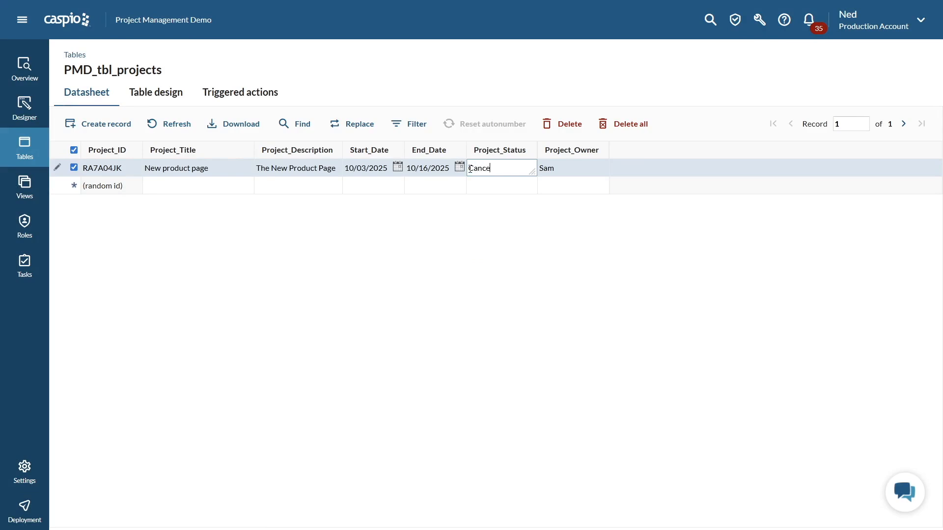
pyautogui.click(480, 187)
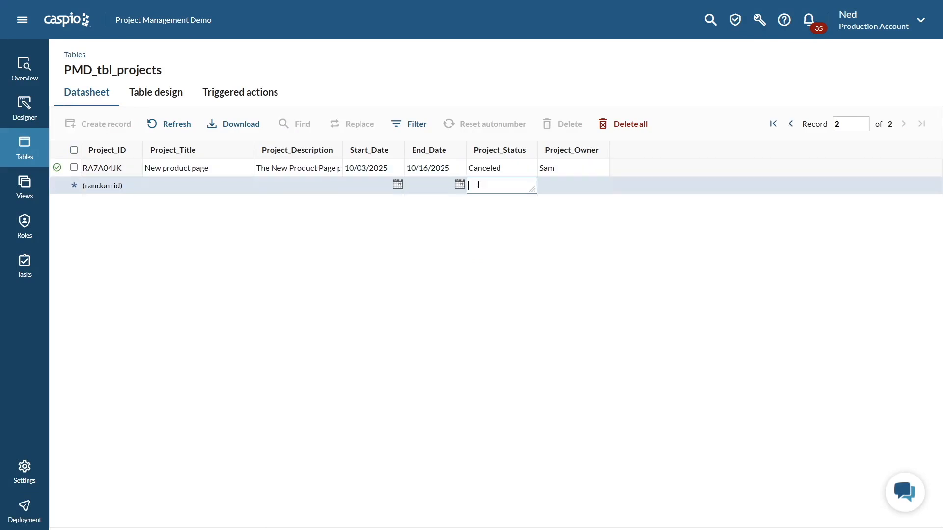
# - Open the PMD_tbl_tasks records to check the task statuses
pyautogui.click(26, 153)
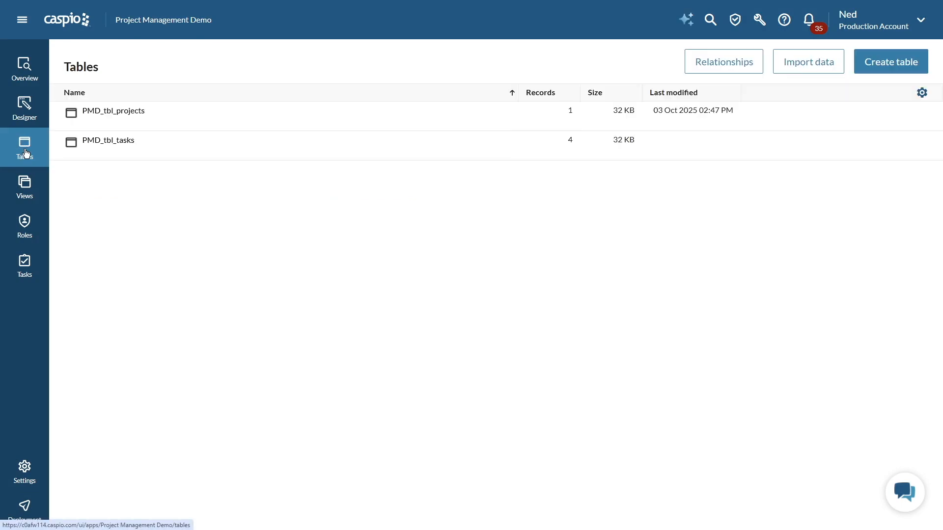
pyautogui.click(140, 153)
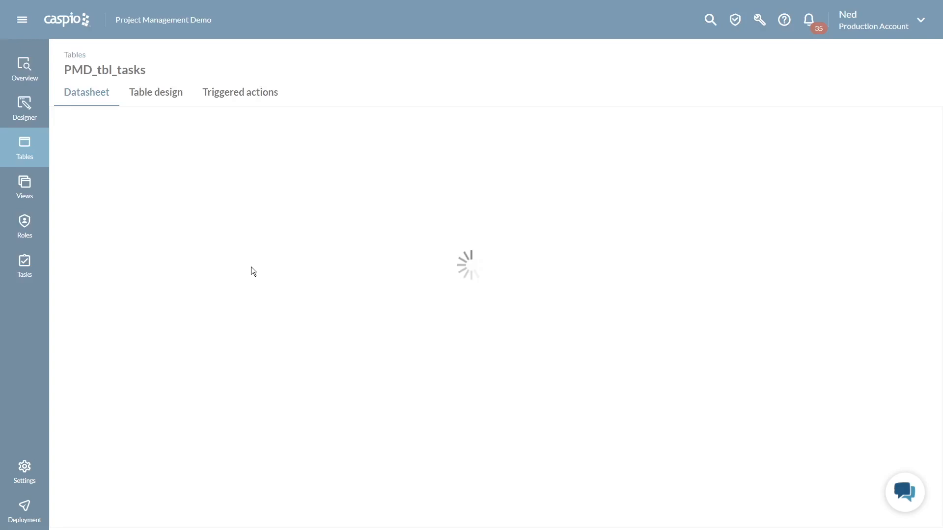